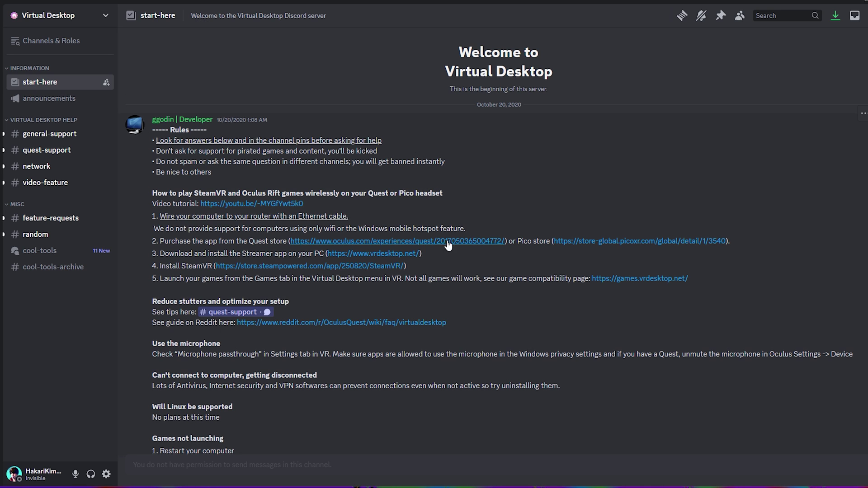
- Open vrdesktop.net from the Discord link and download the Windows Streamer app
{"action": "left_click", "coordinate": [349, 256]}
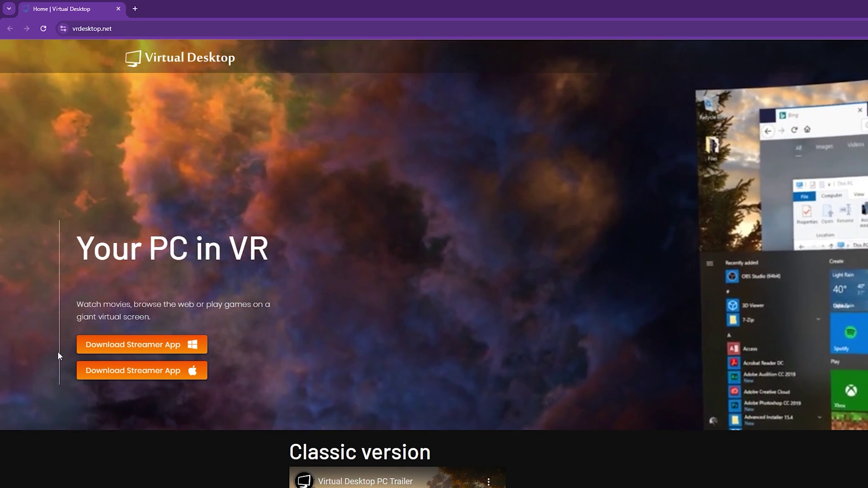
{"action": "left_click_drag", "start_coordinate": [57, 354], "coordinate": [196, 399]}
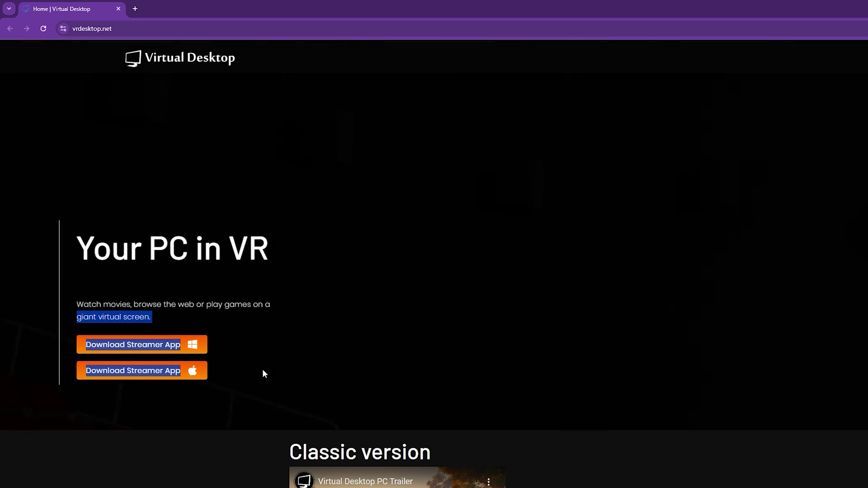
{"action": "left_click", "coordinate": [263, 370]}
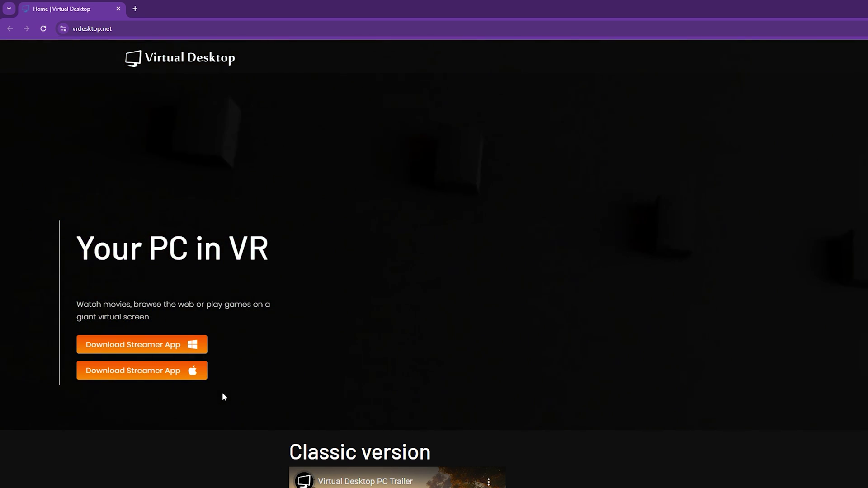
{"action": "left_click", "coordinate": [133, 342]}
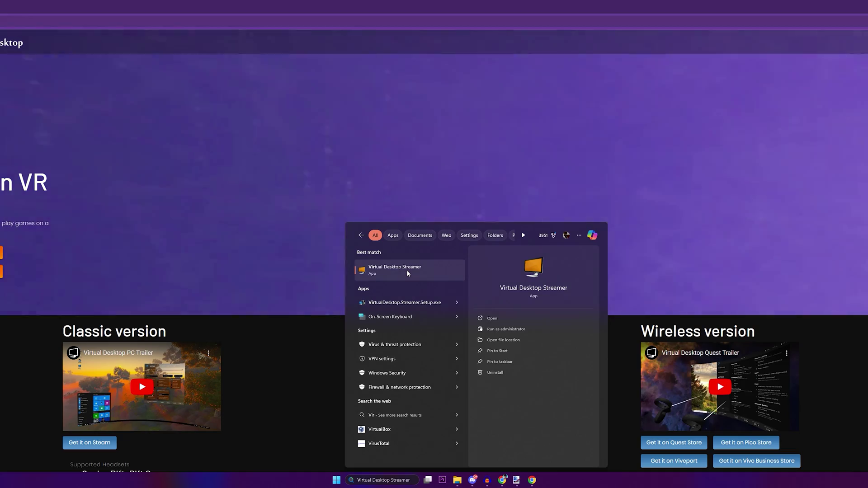
- Launch Virtual Desktop Streamer and close the Potential Problems Found warning
{"action": "left_click", "coordinate": [395, 270]}
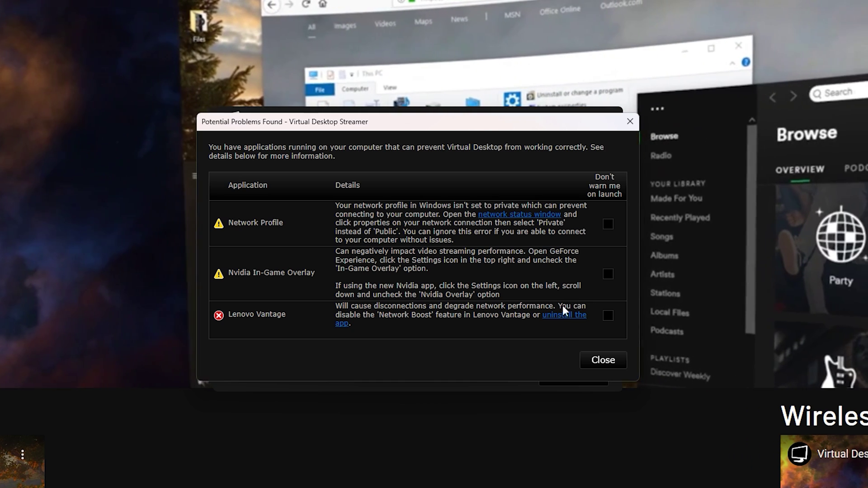
{"action": "left_click", "coordinate": [590, 360]}
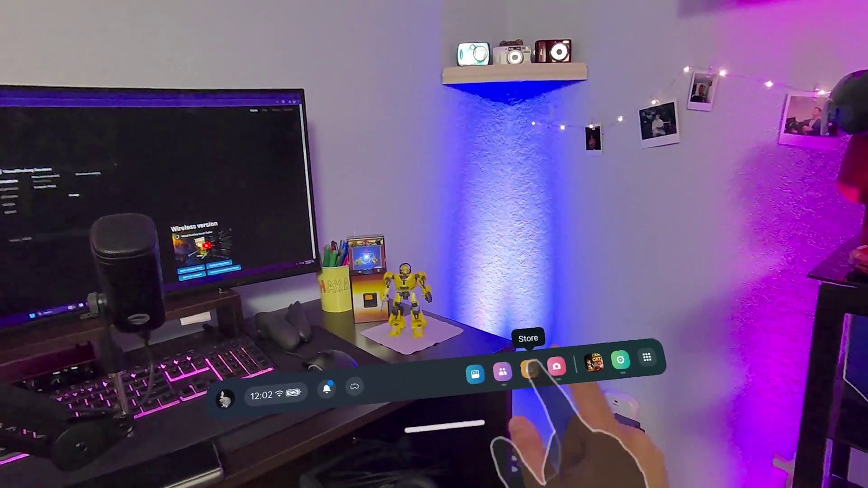
- Search the Quest Store for 'virtual desktop' and open the Virtual Desktop app page
{"action": "left_click", "coordinate": [530, 369]}
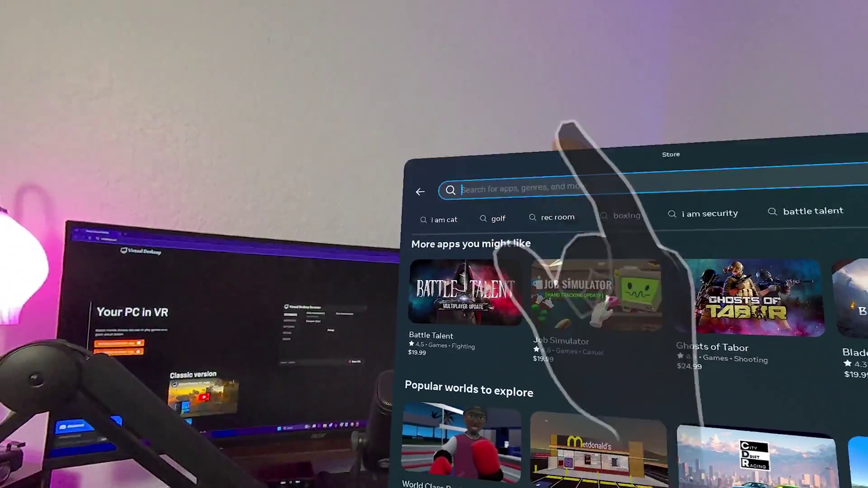
{"action": "left_click", "coordinate": [561, 185]}
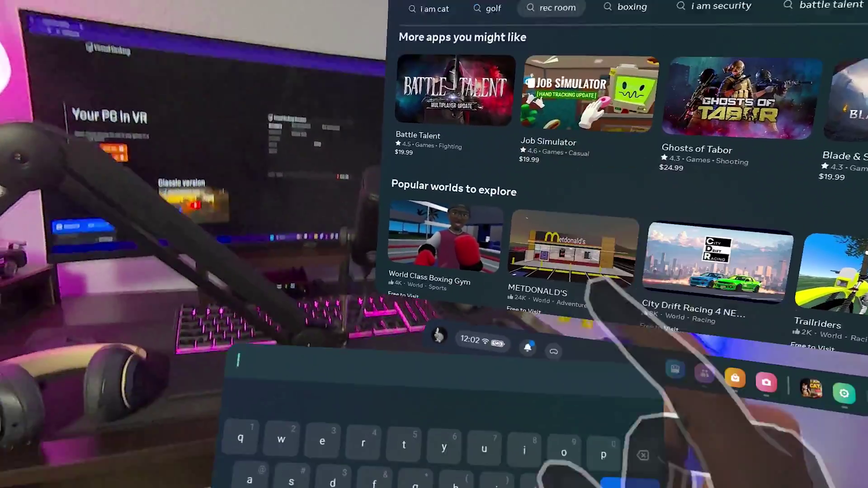
{"action": "type", "text": "vi"}
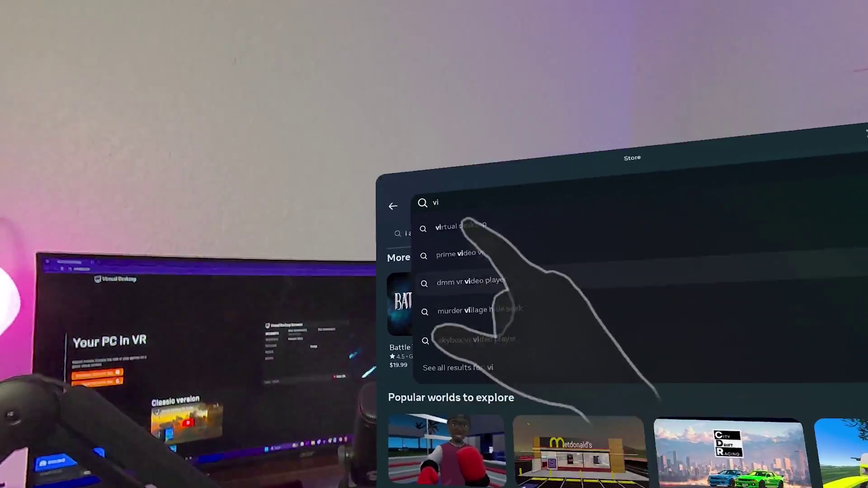
{"action": "left_click", "coordinate": [456, 227]}
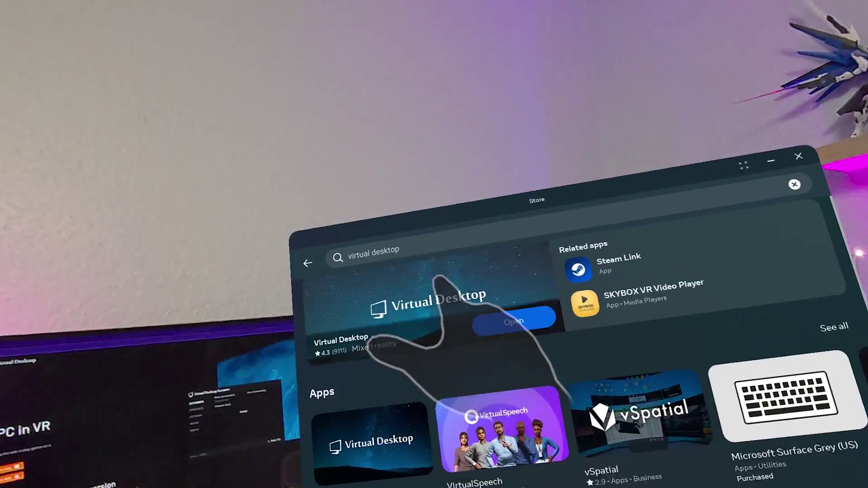
{"action": "left_click", "coordinate": [352, 262]}
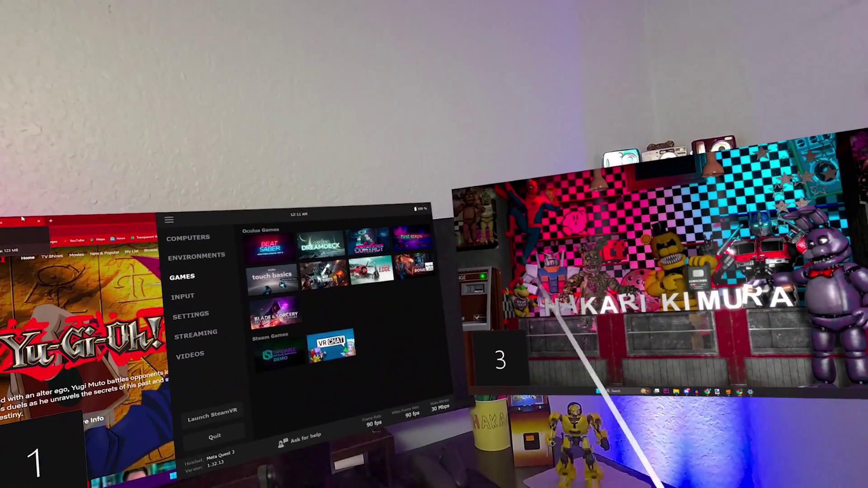
- Bring up the Games page listing Beat Saber, Blade & Sorcery and VRChat
{"action": "mouse_move", "coordinate": [309, 366]}
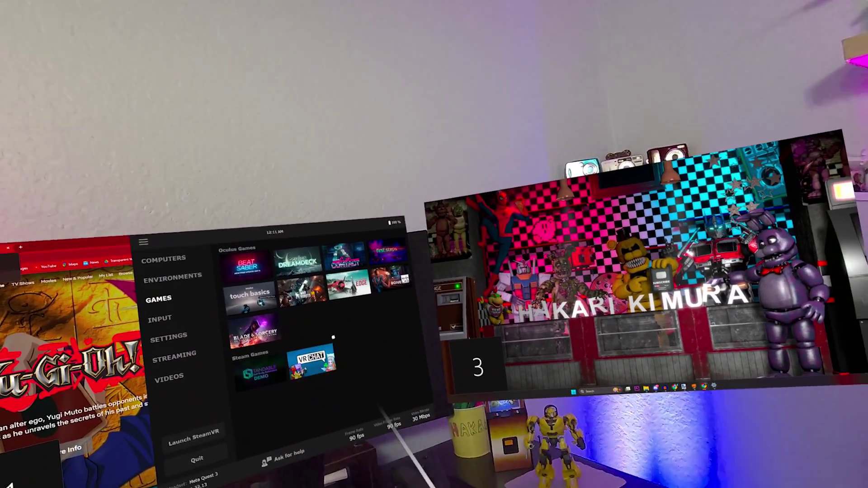